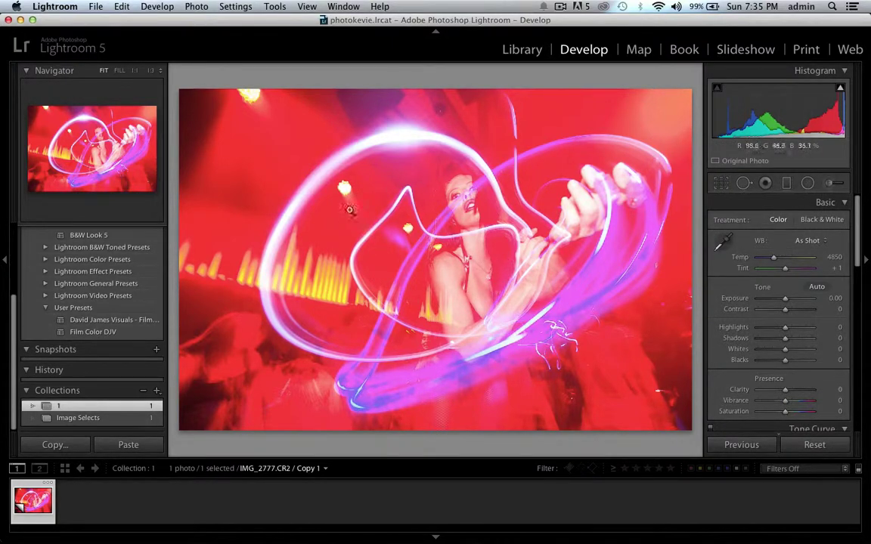
- Set Exposure to −0.40, Highlights to −10 and Whites to −15, and dismiss the OS X updates notification
{"action": "left_click", "coordinate": [614, 189]}
{"action": "left_click", "coordinate": [411, 160]}
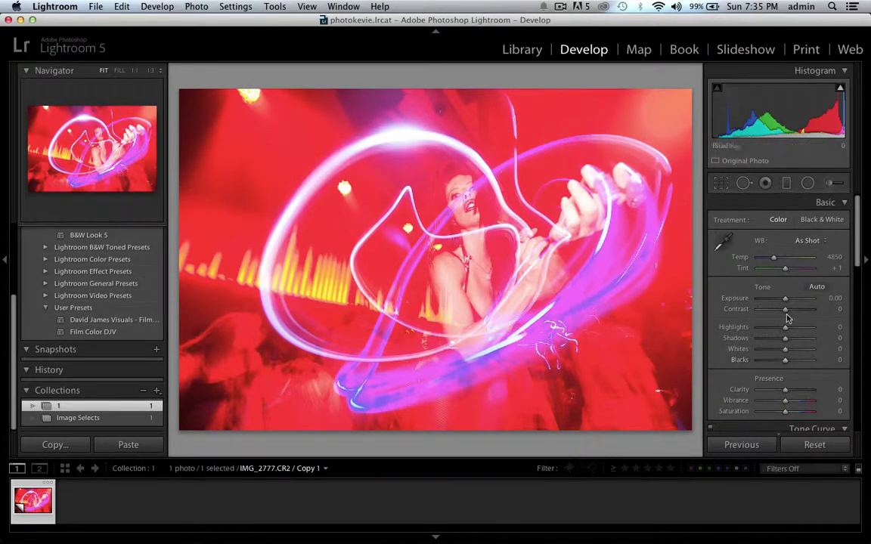
{"action": "left_click_drag", "start_coordinate": [787, 298], "coordinate": [789, 347]}
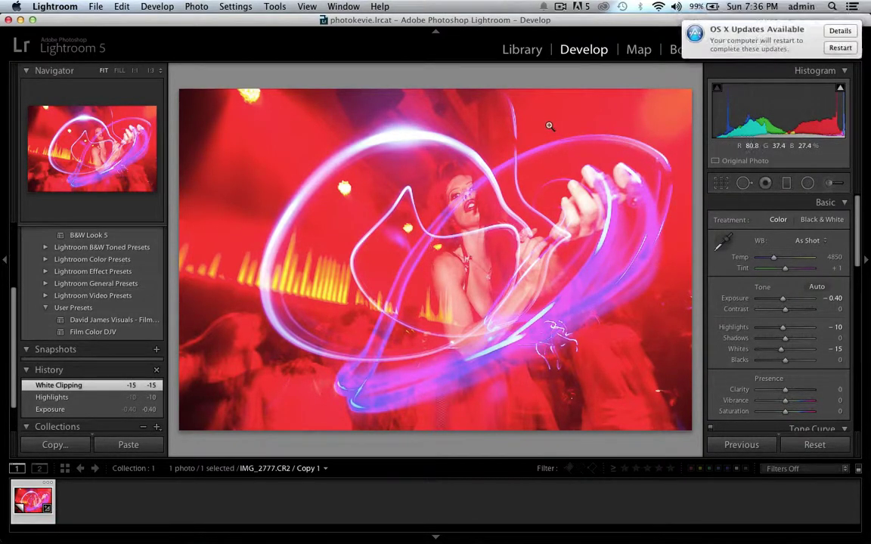
{"action": "left_click_drag", "start_coordinate": [725, 35], "coordinate": [862, 36]}
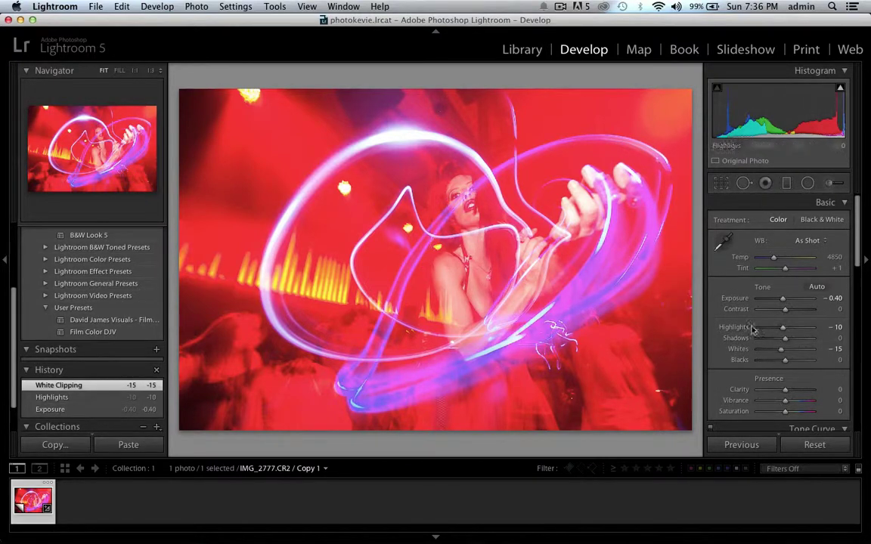
- Lower Highlights to −30, Whites to −35, Blacks to −5 and Contrast to −5
{"action": "scroll", "coordinate": [784, 294], "scroll_direction": "down", "scroll_amount": 4}
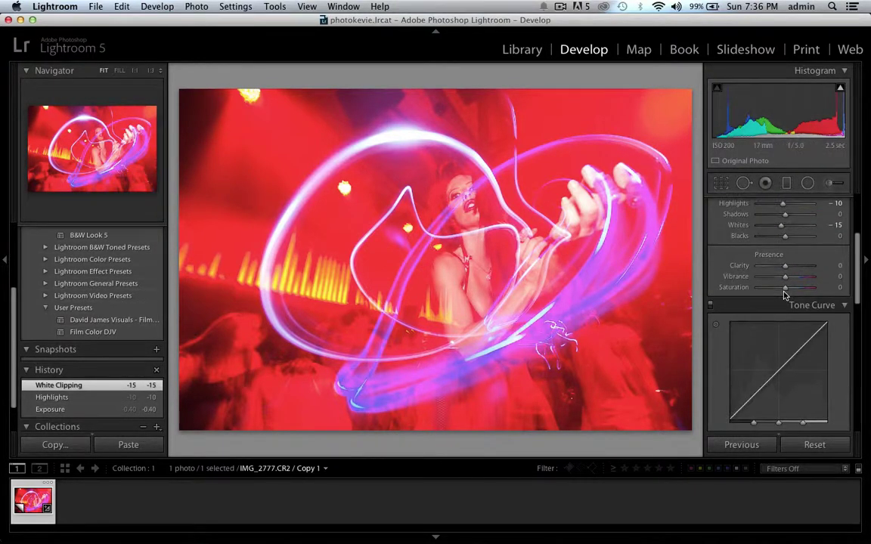
{"action": "scroll", "coordinate": [775, 306], "scroll_direction": "up", "scroll_amount": 4}
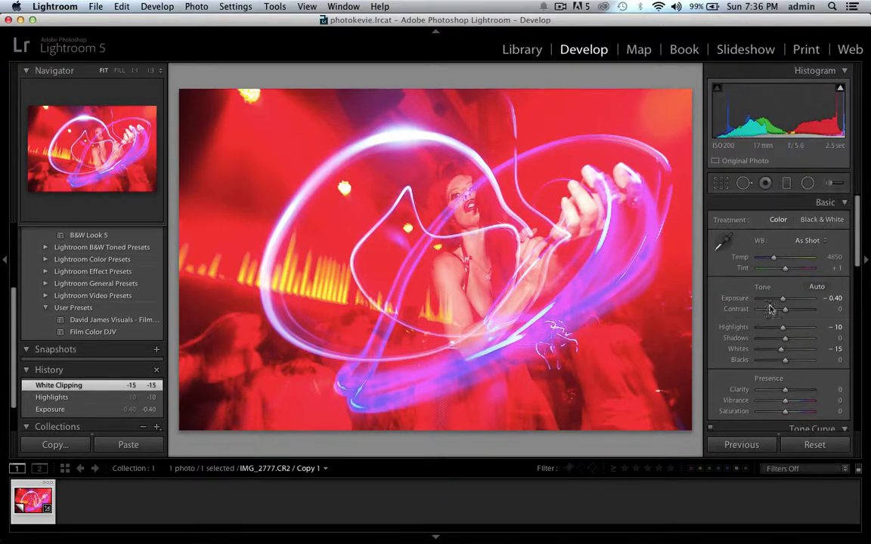
{"action": "key", "text": "Down"}
{"action": "key", "text": "Down"}
{"action": "key", "text": "Down"}
{"action": "key", "text": "Down"}
{"action": "key", "text": "Down"}
{"action": "key", "text": "Down"}
{"action": "key", "text": "Down"}
{"action": "key", "text": "Down"}
{"action": "key", "text": "Down"}
{"action": "left_click_drag", "start_coordinate": [783, 310], "coordinate": [781, 310]}
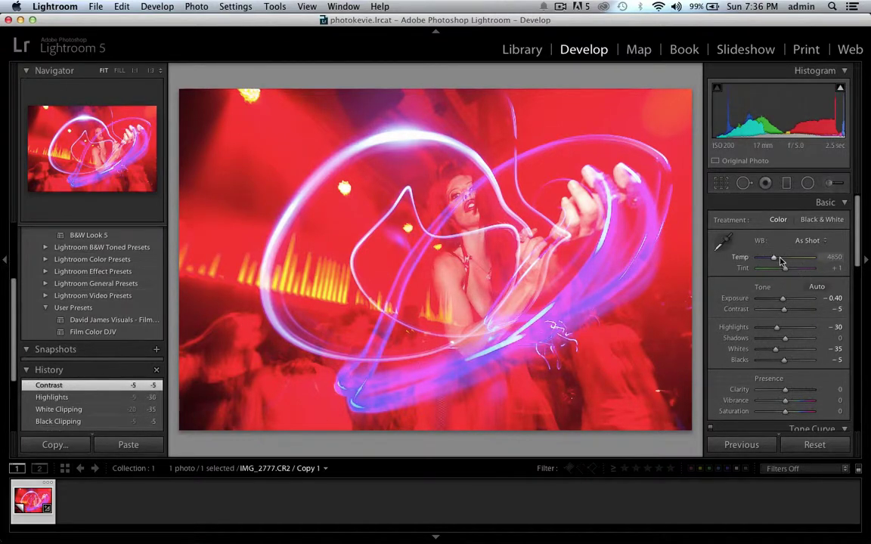
- Cool the photo's white balance by setting Temp to 3950
{"action": "key", "text": "Down"}
{"action": "key", "text": "Down"}
{"action": "key", "text": "Down"}
{"action": "key", "text": "Down"}
{"action": "key", "text": "Down"}
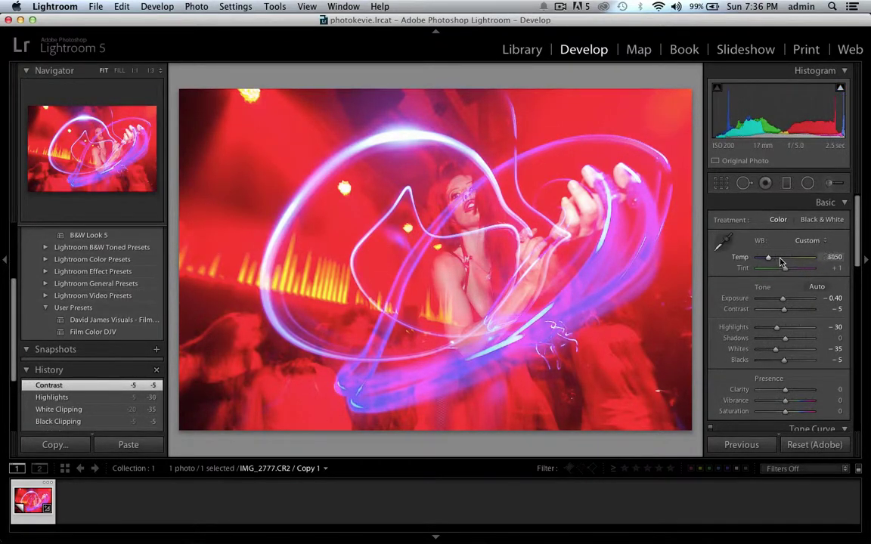
{"action": "left_click_drag", "start_coordinate": [781, 262], "coordinate": [782, 262]}
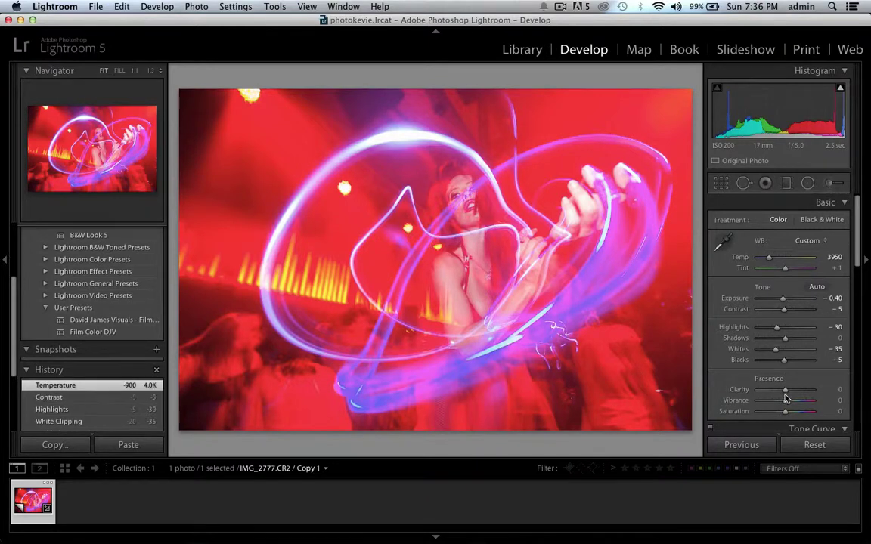
- Reduce the photo's Vibrance to −10 and overall Saturation to −5
{"action": "left_click_drag", "start_coordinate": [785, 400], "coordinate": [783, 401]}
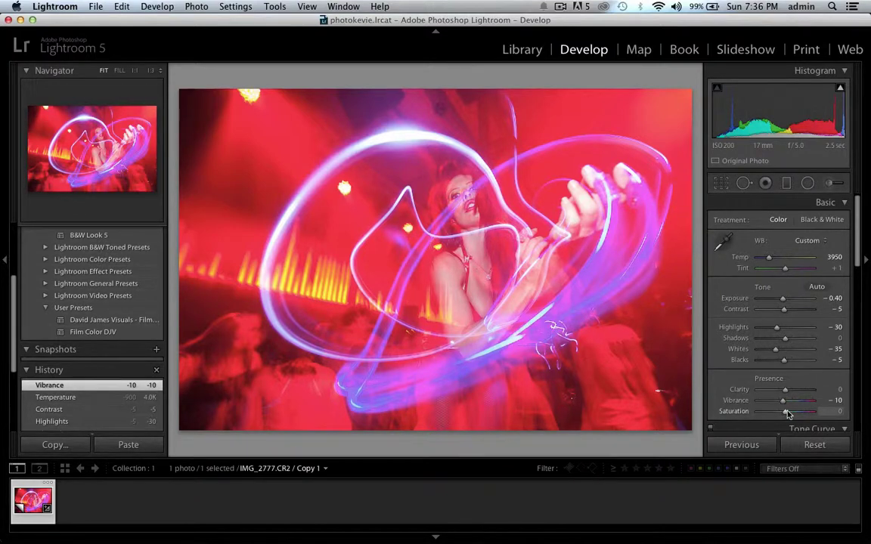
{"action": "left_click_drag", "start_coordinate": [787, 413], "coordinate": [784, 412]}
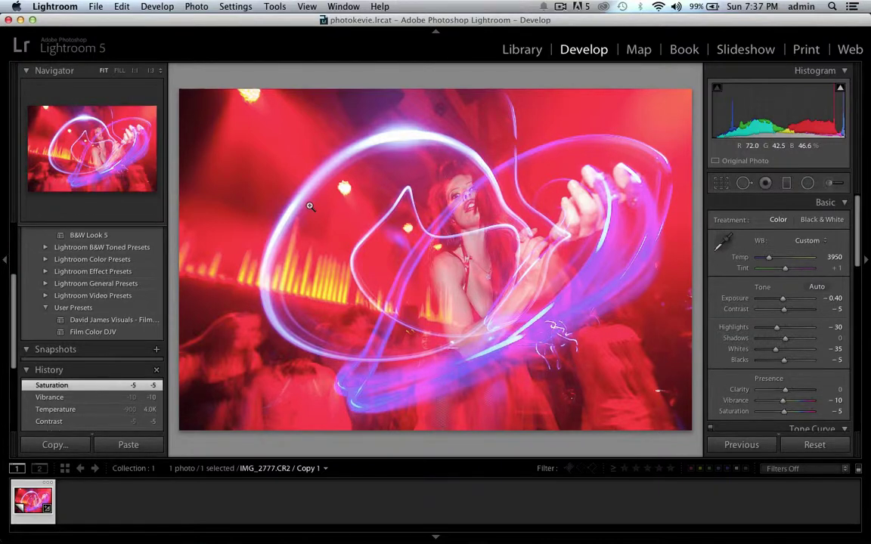
{"action": "scroll", "coordinate": [783, 288], "scroll_direction": "down", "scroll_amount": 1}
{"action": "scroll", "coordinate": [784, 289], "scroll_direction": "up", "scroll_amount": 1}
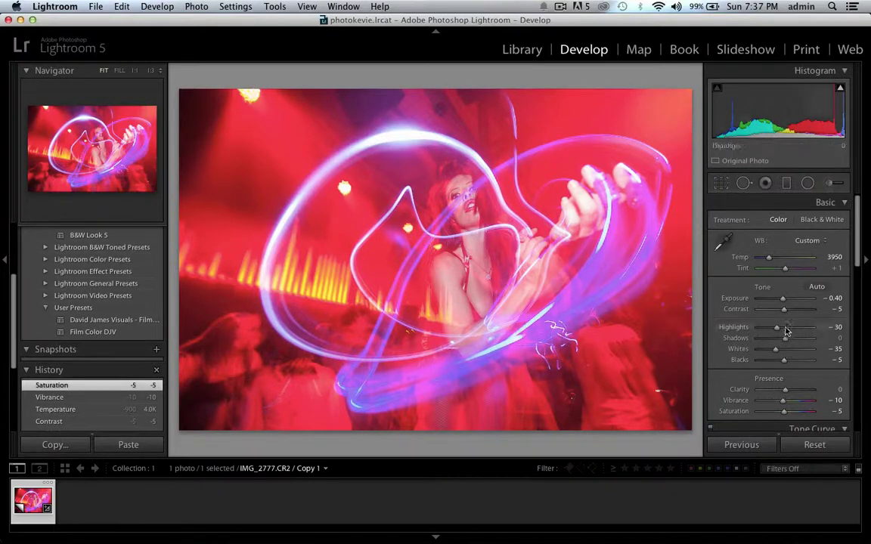
- Shift the HSL hues of the warm colours: Red to +15, Orange to +10 and Yellow to +5
{"action": "scroll", "coordinate": [788, 370], "scroll_direction": "down", "scroll_amount": 2}
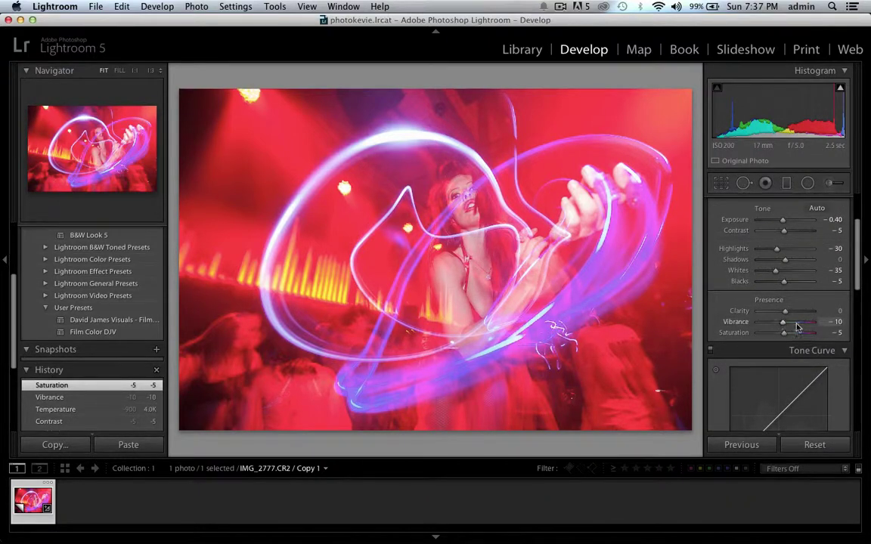
{"action": "scroll", "coordinate": [786, 336], "scroll_direction": "down", "scroll_amount": 2}
{"action": "scroll", "coordinate": [787, 336], "scroll_direction": "up", "scroll_amount": 2}
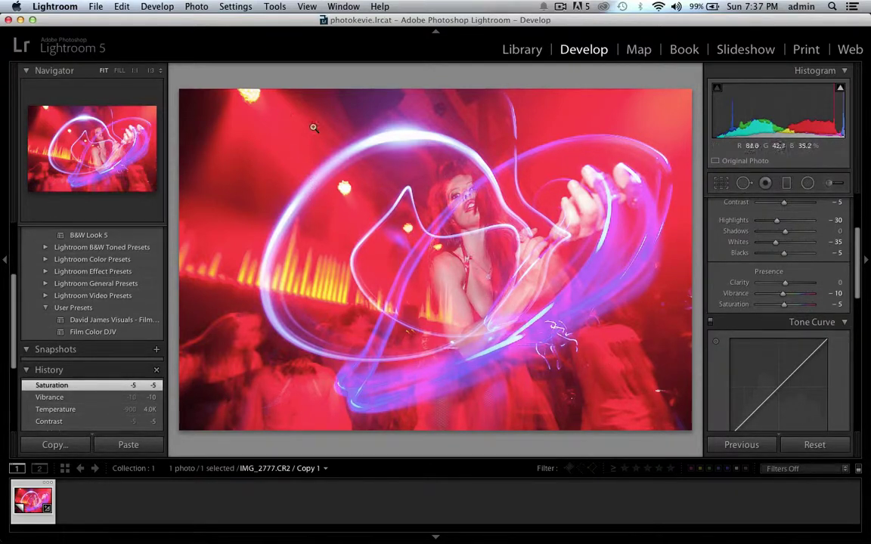
{"action": "scroll", "coordinate": [738, 276], "scroll_direction": "down", "scroll_amount": 10}
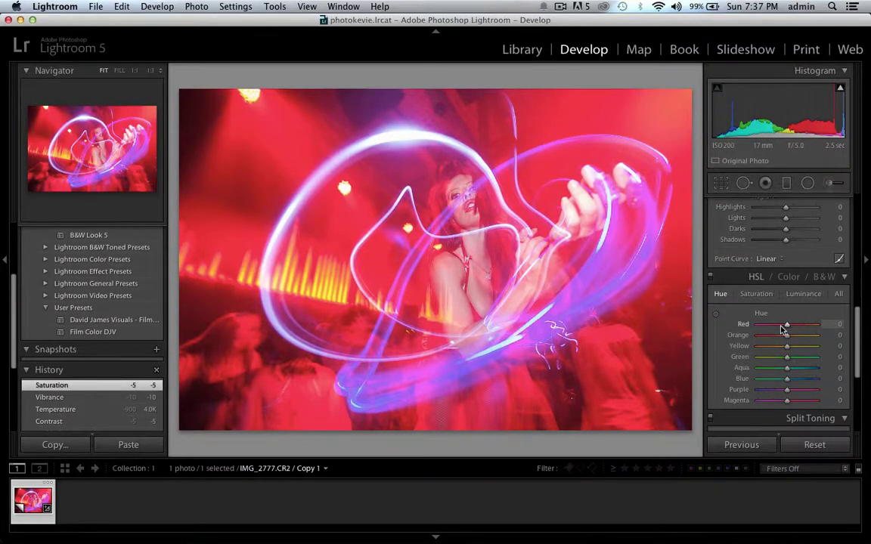
{"action": "key", "text": "shift+Up"}
{"action": "key", "text": "Down"}
{"action": "key", "text": "Down"}
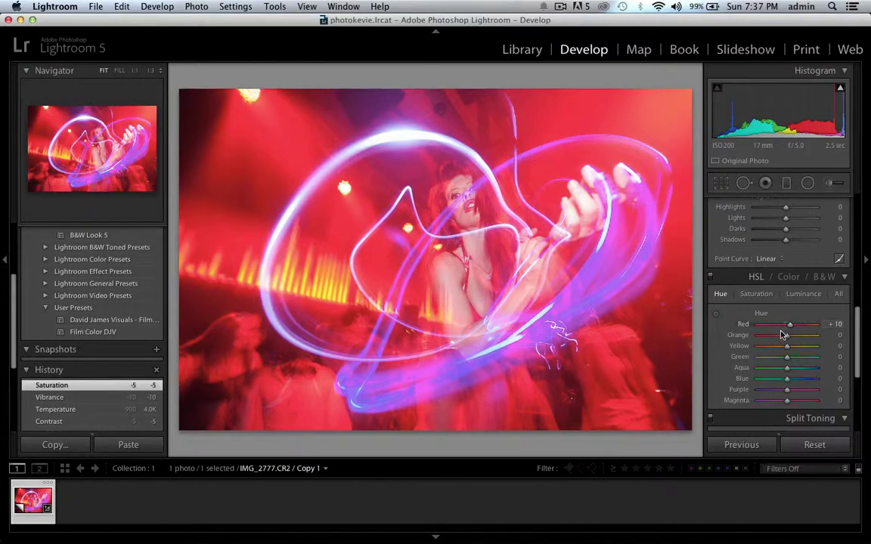
{"action": "scroll", "coordinate": [783, 337], "scroll_direction": "up", "scroll_amount": 2}
{"action": "key", "text": "Up"}
{"action": "key", "text": "Up"}
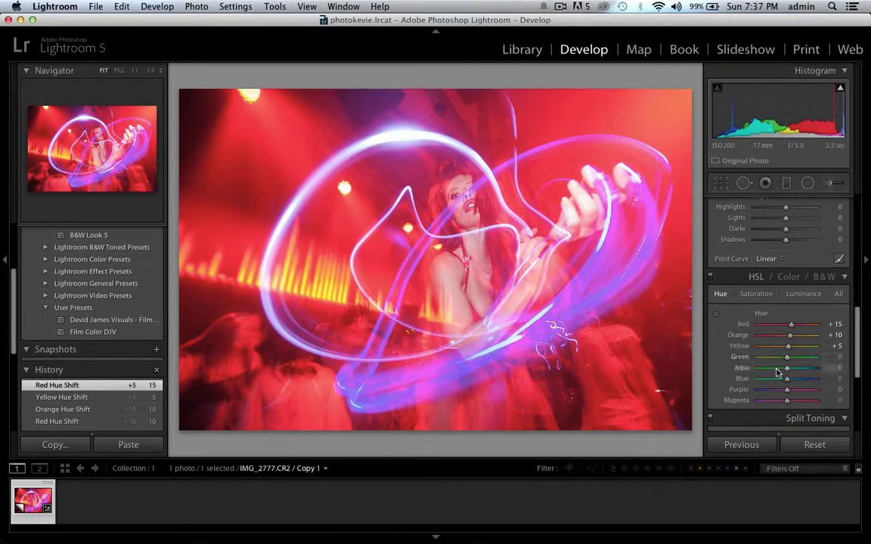
- Set the HSL hue of Blue to −15 and of Aqua to −5
{"action": "scroll", "coordinate": [783, 380], "scroll_direction": "up", "scroll_amount": 4}
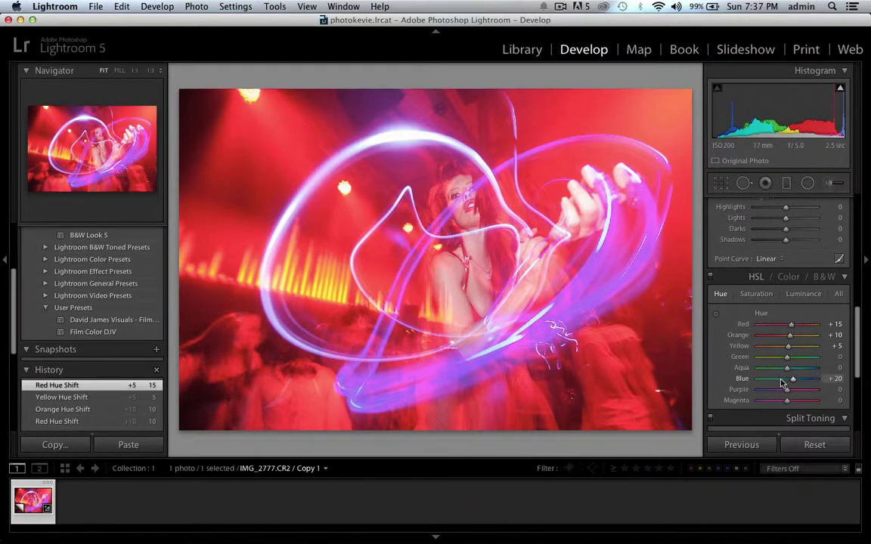
{"action": "scroll", "coordinate": [783, 382], "scroll_direction": "down", "scroll_amount": 7}
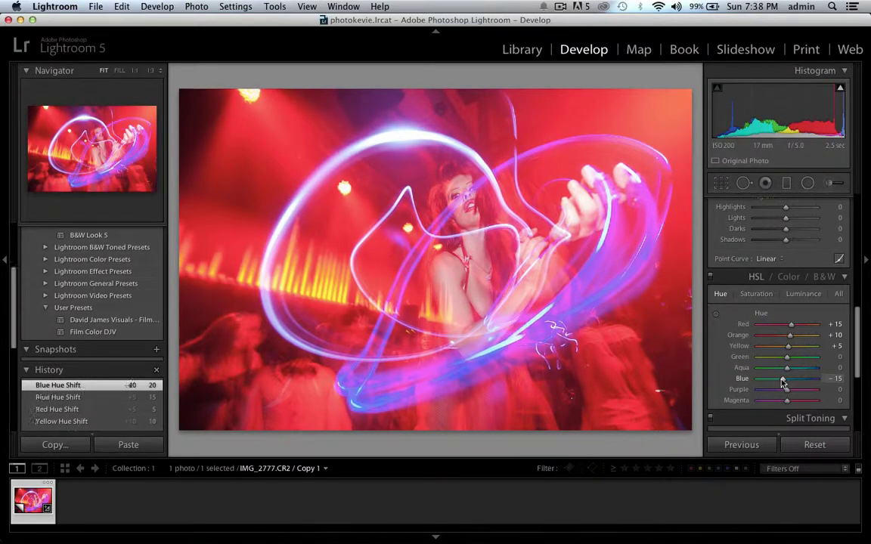
{"action": "scroll", "coordinate": [785, 368], "scroll_direction": "down", "scroll_amount": 1}
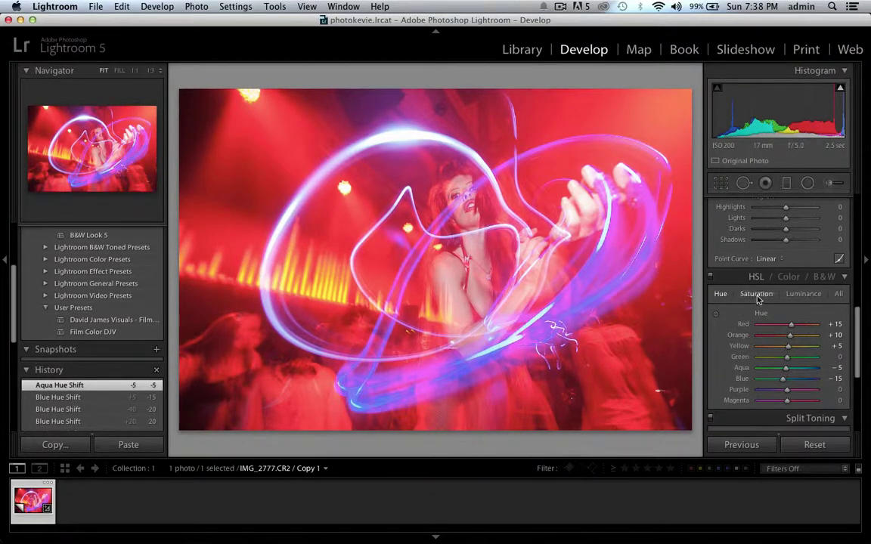
- Set the HSL saturation of Red, Orange and Yellow to −5 each
{"action": "left_click", "coordinate": [755, 294]}
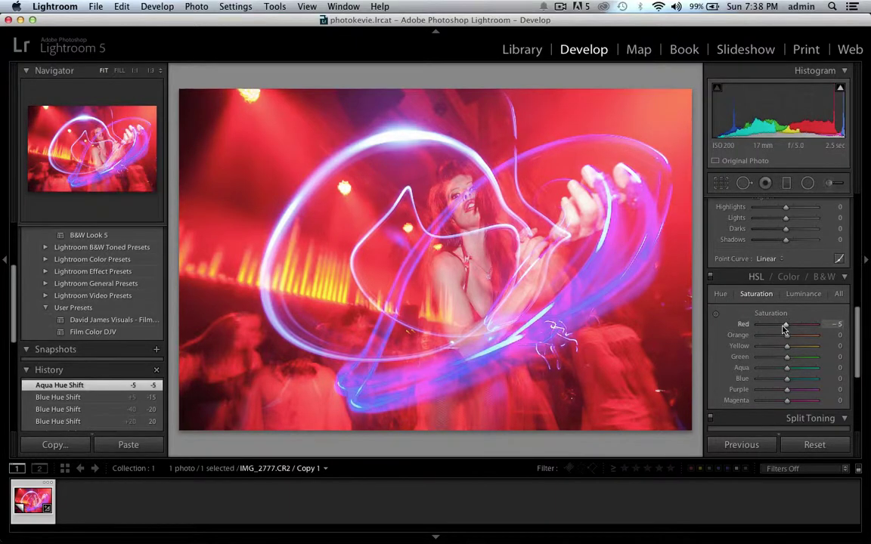
{"action": "left_click_drag", "start_coordinate": [786, 327], "coordinate": [783, 337]}
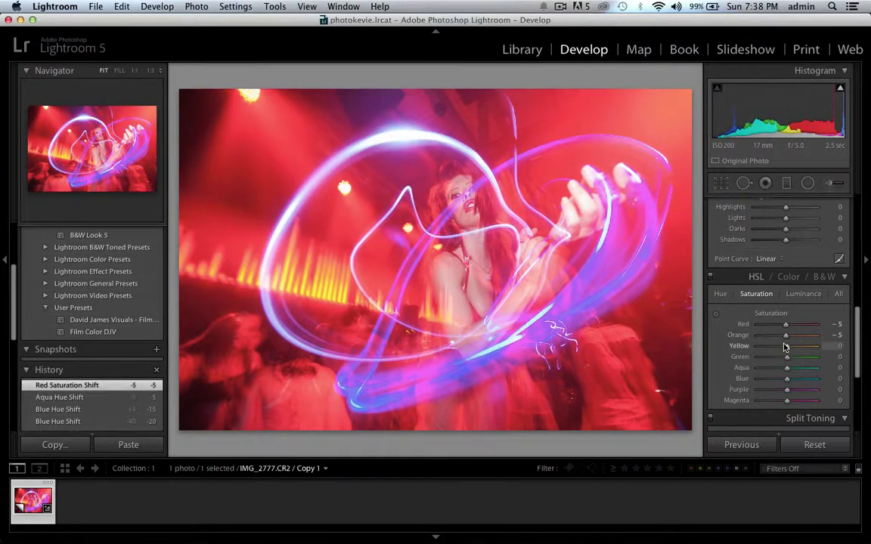
{"action": "key", "text": "Down"}
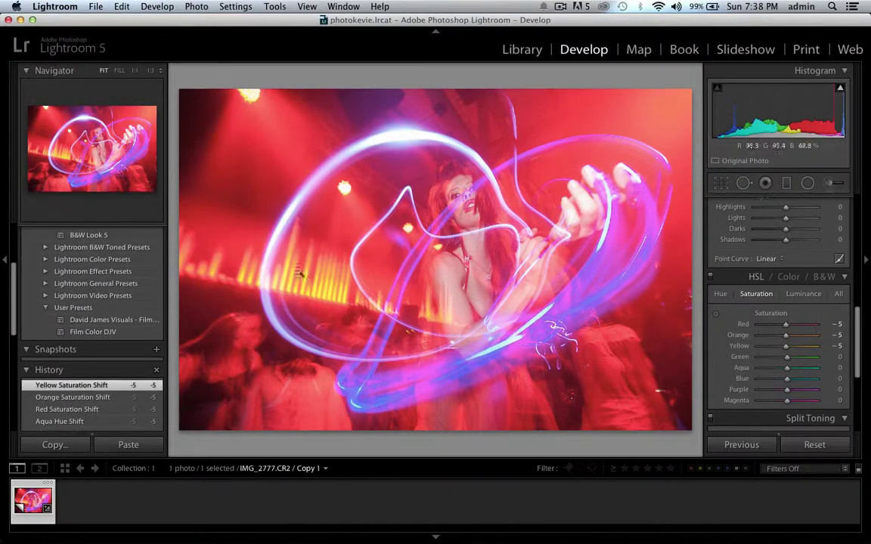
- Set the HSL luminance to −20 for Red, −10 for Orange and Yellow, and +5 for Aqua and Blue
{"action": "left_click", "coordinate": [790, 295]}
{"action": "key", "text": "Down"}
{"action": "key", "text": "Down"}
{"action": "key", "text": "Down"}
{"action": "key", "text": "Down"}
{"action": "key", "text": "Down"}
{"action": "key", "text": "Down"}
{"action": "key", "text": "Down"}
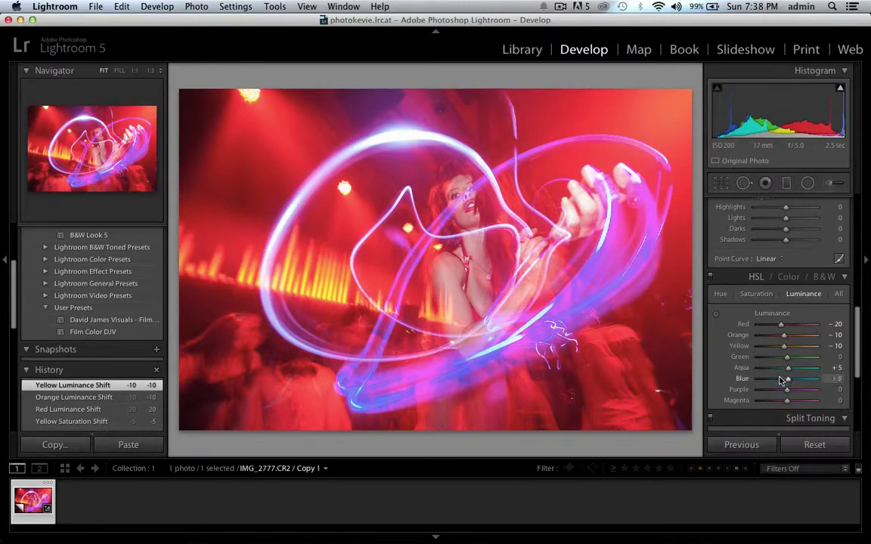
{"action": "key", "text": "Up"}
{"action": "scroll", "coordinate": [779, 355], "scroll_direction": "down", "scroll_amount": 2}
{"action": "key", "text": "Up"}
- Split-tone the highlights with Hue 60 and Saturation 25
{"action": "scroll", "coordinate": [773, 333], "scroll_direction": "down", "scroll_amount": 4}
{"action": "scroll", "coordinate": [771, 329], "scroll_direction": "up", "scroll_amount": 2}
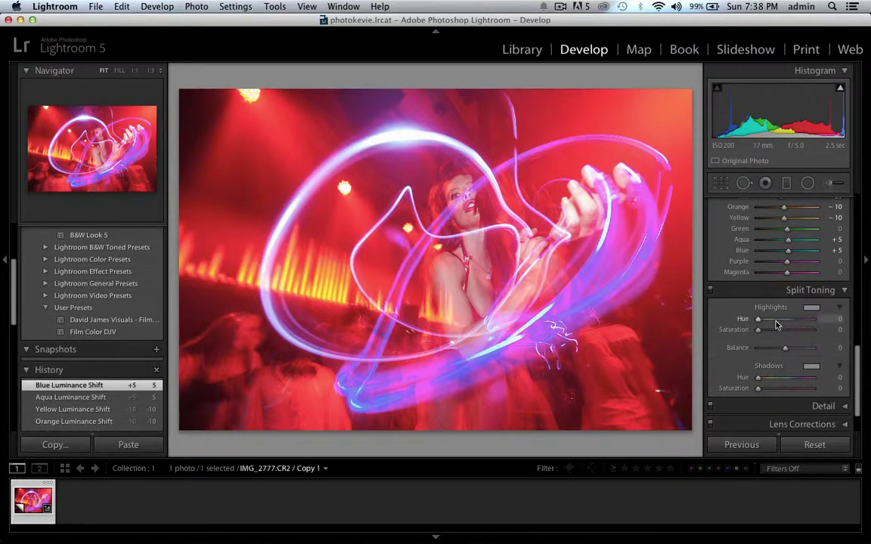
{"action": "left_click_drag", "start_coordinate": [772, 319], "coordinate": [775, 324]}
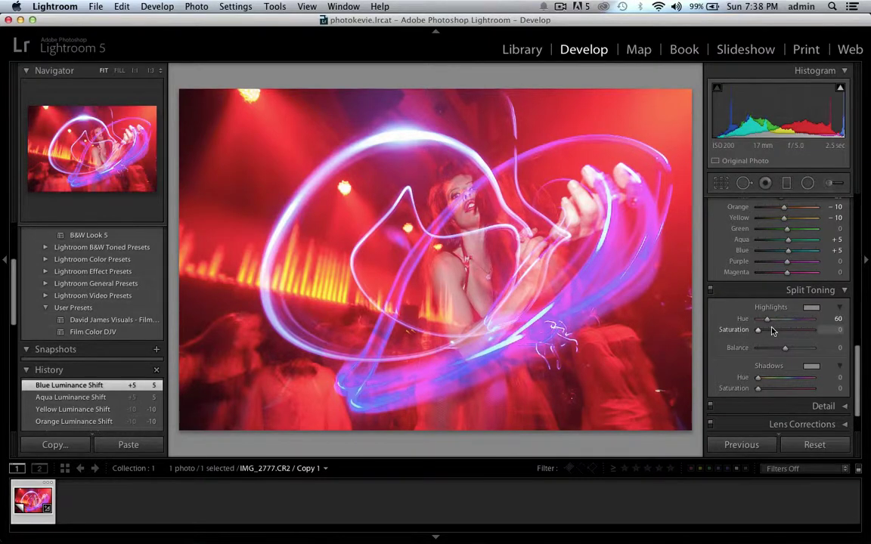
{"action": "key", "text": "shift+Up"}
{"action": "key", "text": "shift+Up"}
{"action": "key", "text": "Down"}
{"action": "left_click_drag", "start_coordinate": [774, 331], "coordinate": [772, 331]}
- Split-tone the shadows with Hue 250 and Saturation 40
{"action": "key", "text": "shift+Up"}
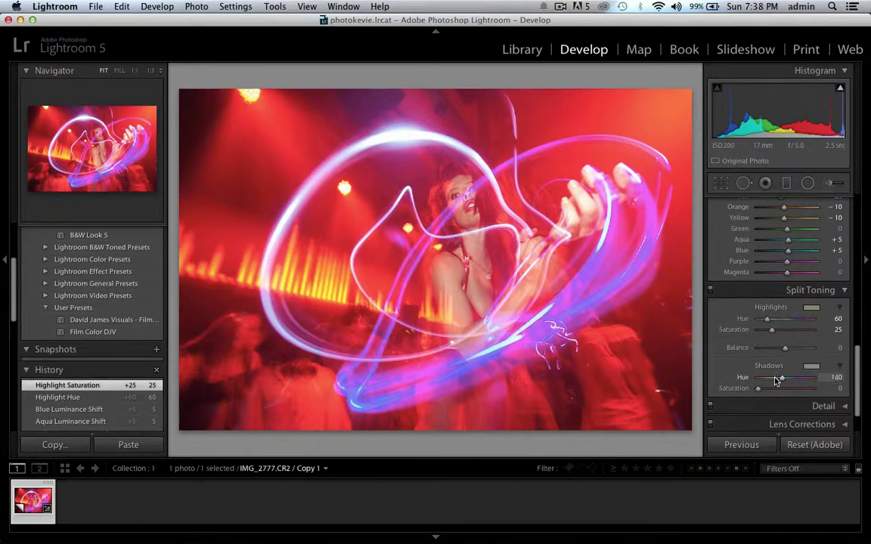
{"action": "left_click_drag", "start_coordinate": [775, 381], "coordinate": [775, 381]}
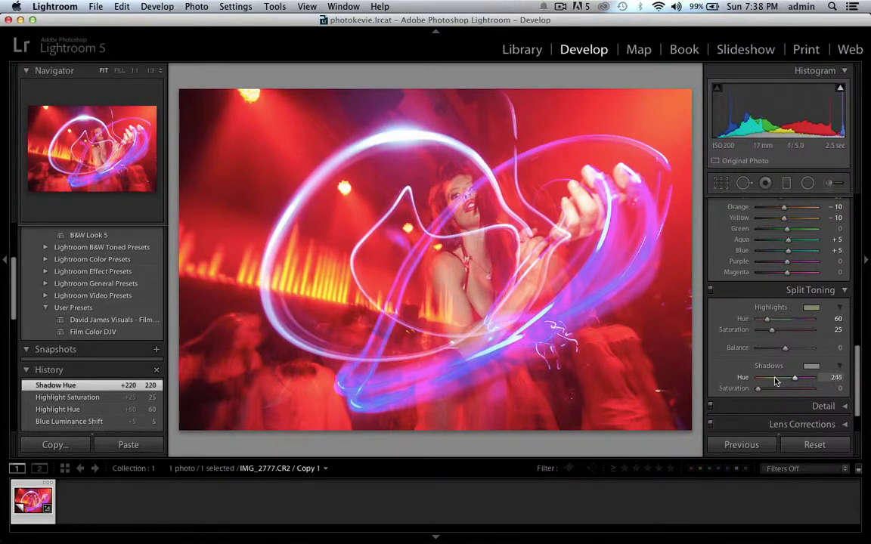
{"action": "left_click_drag", "start_coordinate": [775, 381], "coordinate": [771, 391]}
{"action": "key", "text": "Up"}
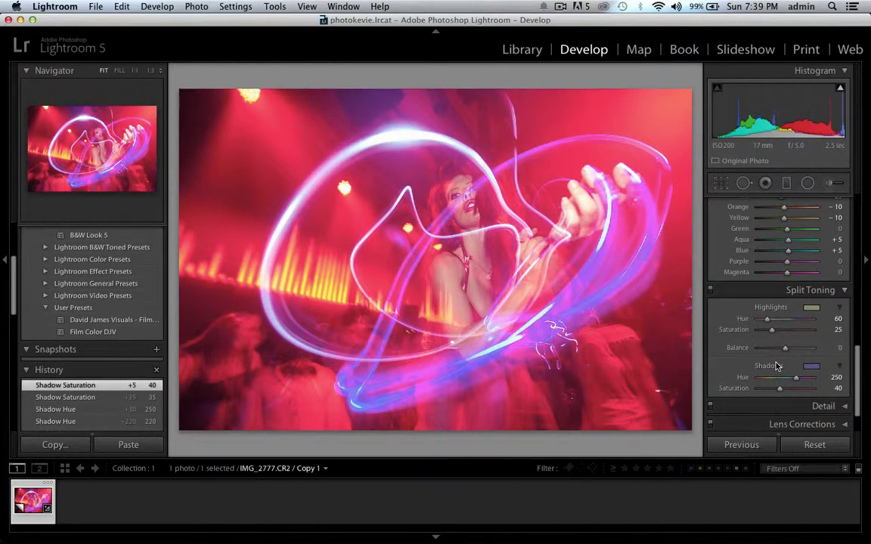
- Warm the white balance slightly by raising Temp to 4350
{"action": "scroll", "coordinate": [775, 366], "scroll_direction": "up", "scroll_amount": 10}
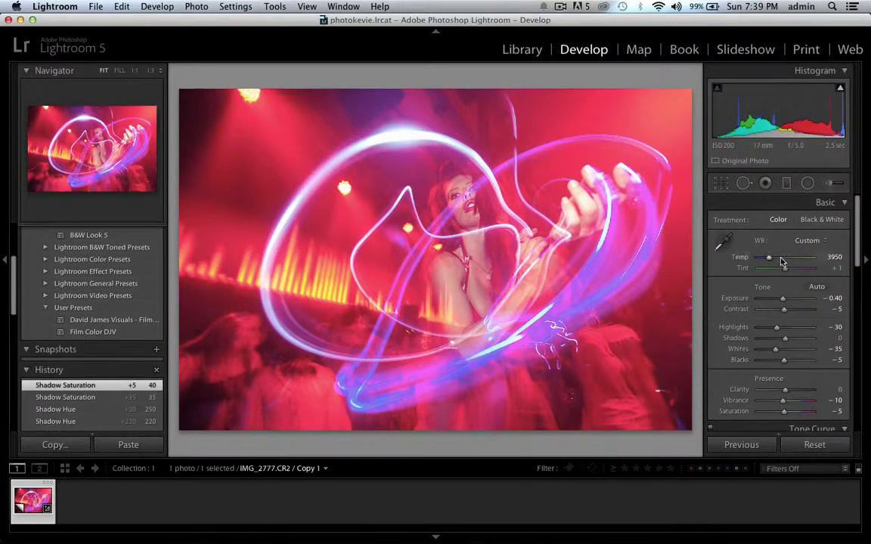
{"action": "key", "text": "shift+Up"}
{"action": "key", "text": "shift+Up"}
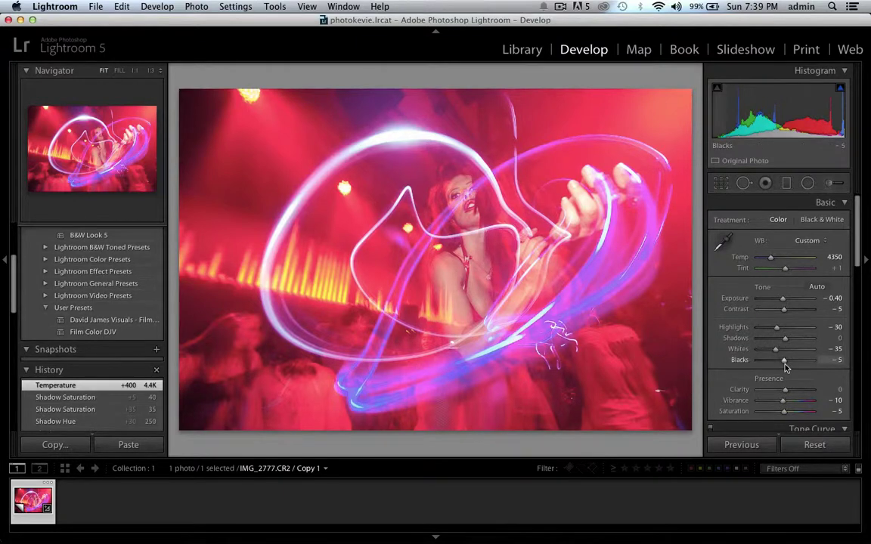
- Review the HSL hue, saturation and luminance adjustments for each colour
{"action": "scroll", "coordinate": [786, 374], "scroll_direction": "down", "scroll_amount": 5}
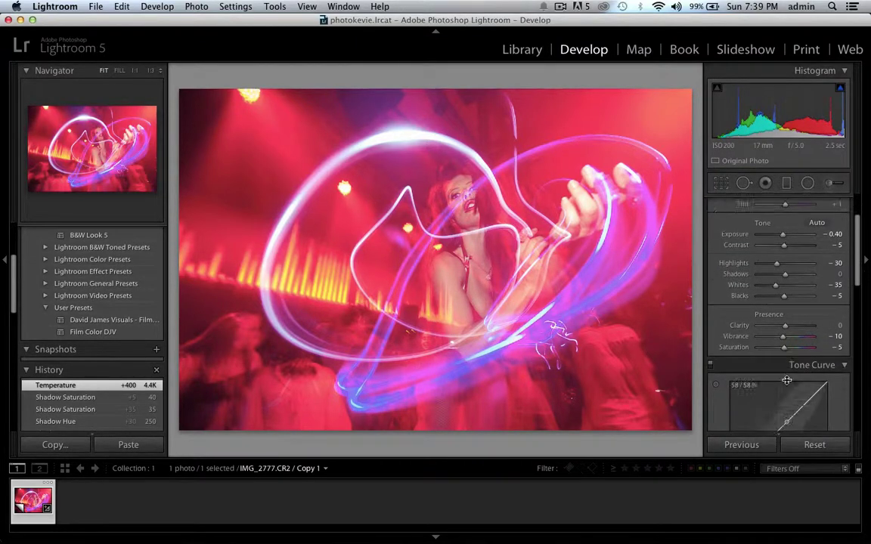
{"action": "scroll", "coordinate": [787, 380], "scroll_direction": "down", "scroll_amount": 8}
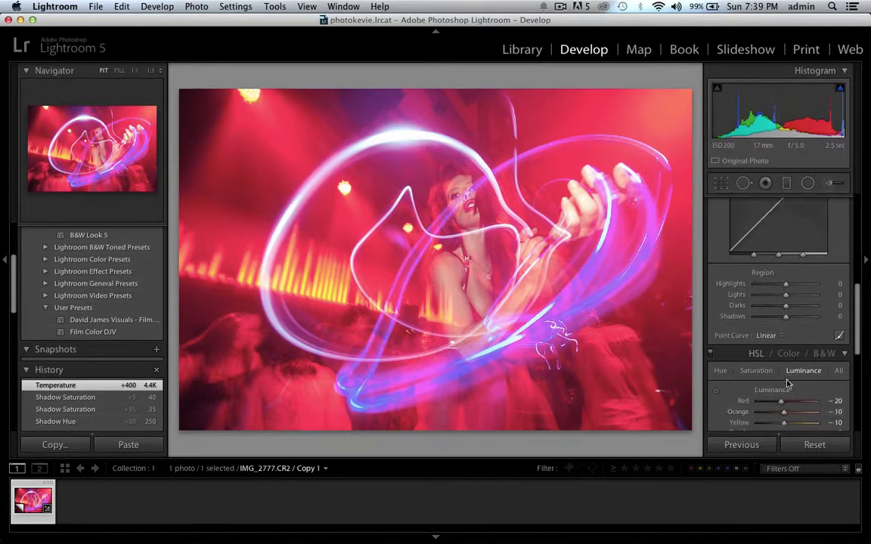
{"action": "scroll", "coordinate": [787, 383], "scroll_direction": "down", "scroll_amount": 1}
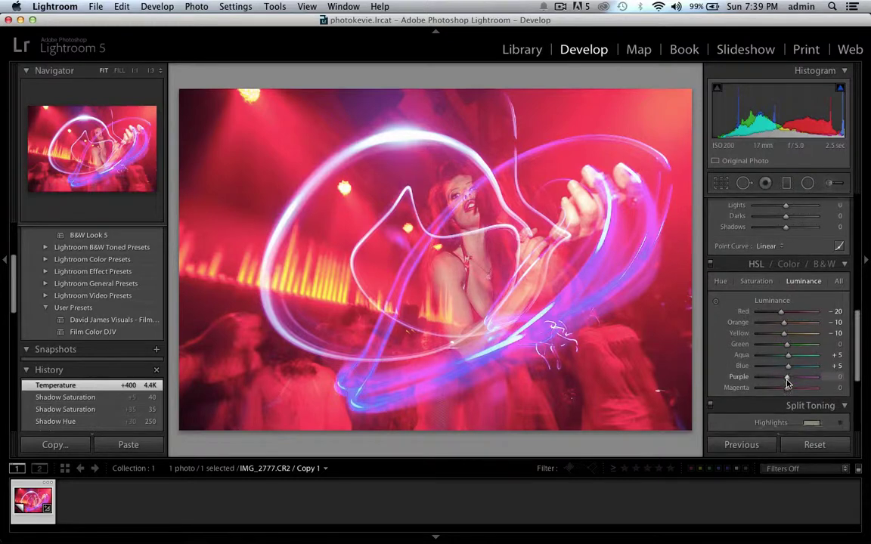
{"action": "left_click", "coordinate": [719, 282]}
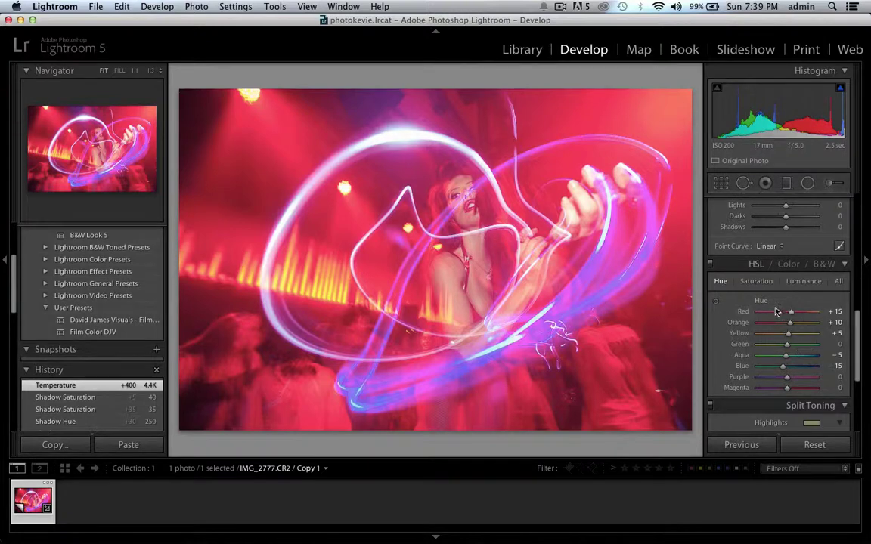
{"action": "left_click", "coordinate": [760, 283]}
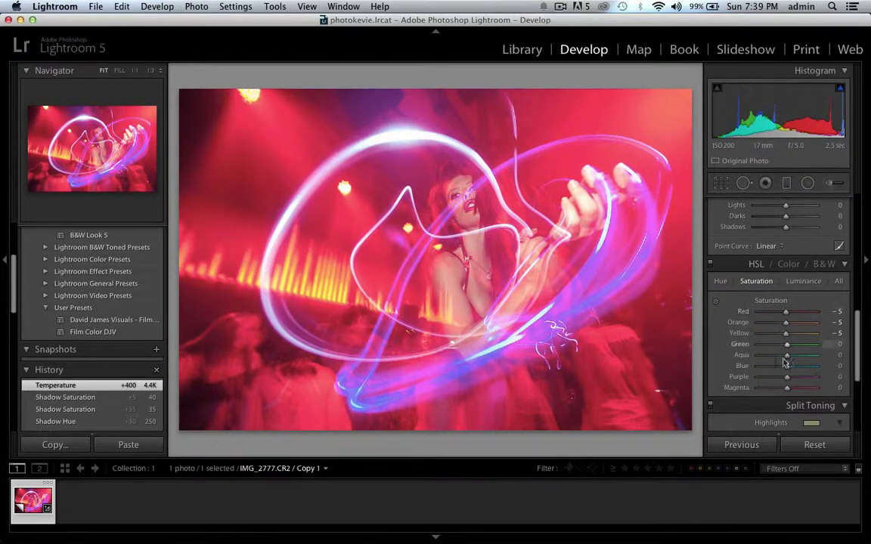
{"action": "left_click", "coordinate": [796, 281]}
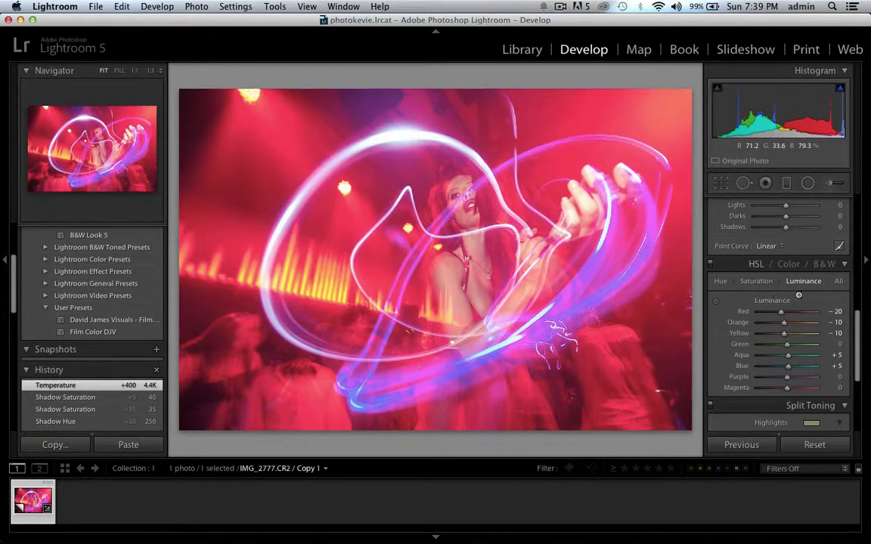
{"action": "scroll", "coordinate": [786, 327], "scroll_direction": "up", "scroll_amount": 10}
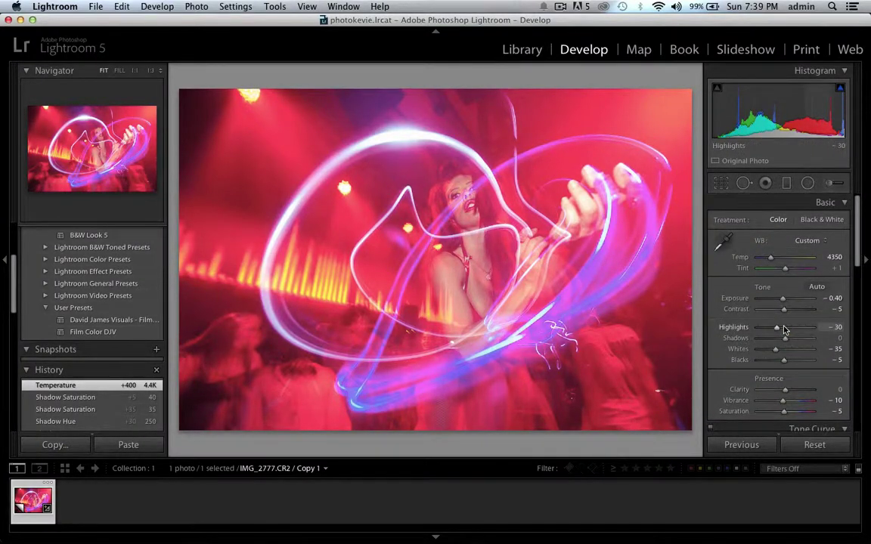